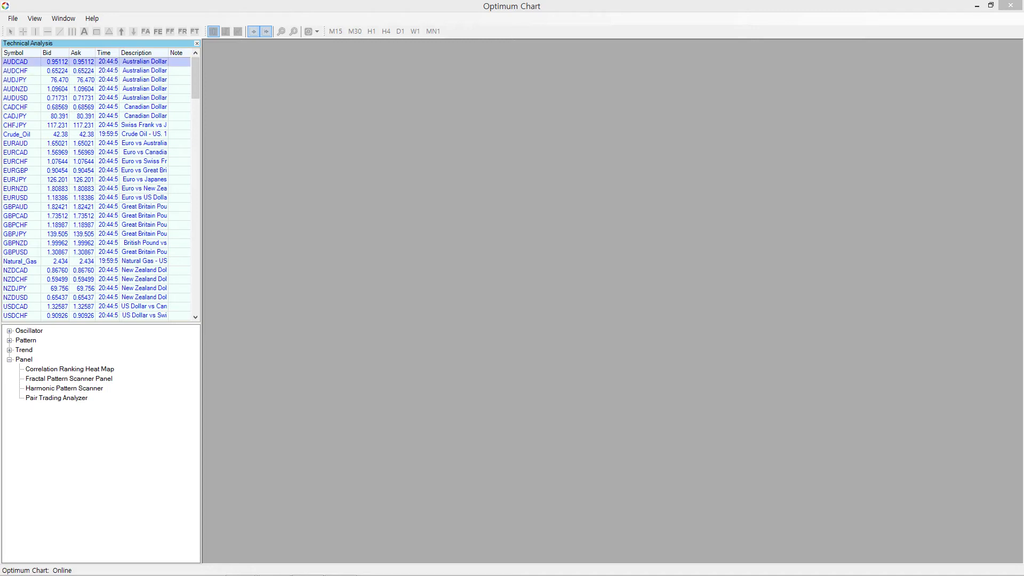
Open the AUDCAD chart, run the Fractal Pattern Scanner Panel with its default inputs, and close the resulting scanner.
{"action": "right_click", "coordinate": [13, 62]}
{"action": "left_click", "coordinate": [52, 69]}
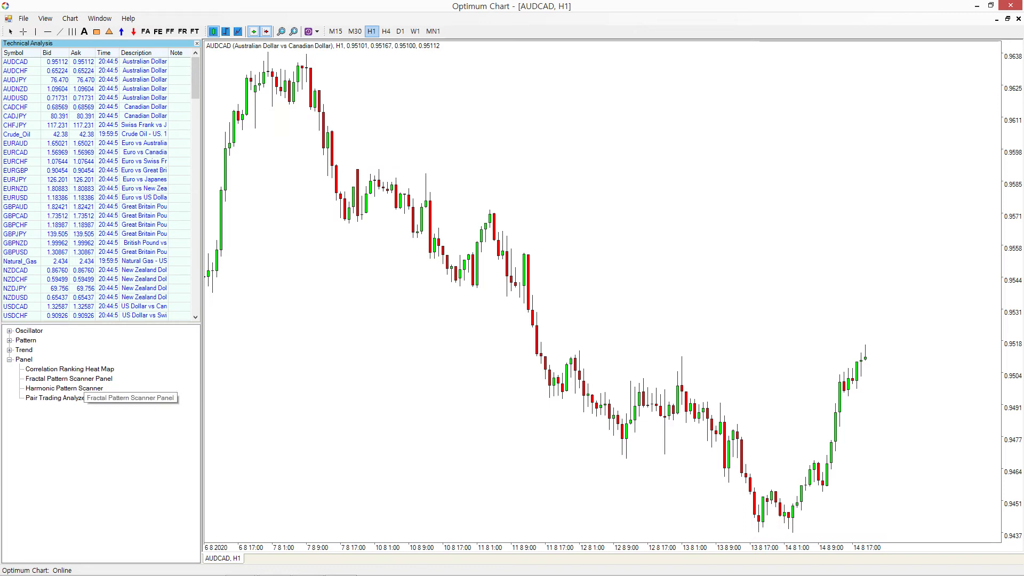
{"action": "right_click", "coordinate": [83, 382]}
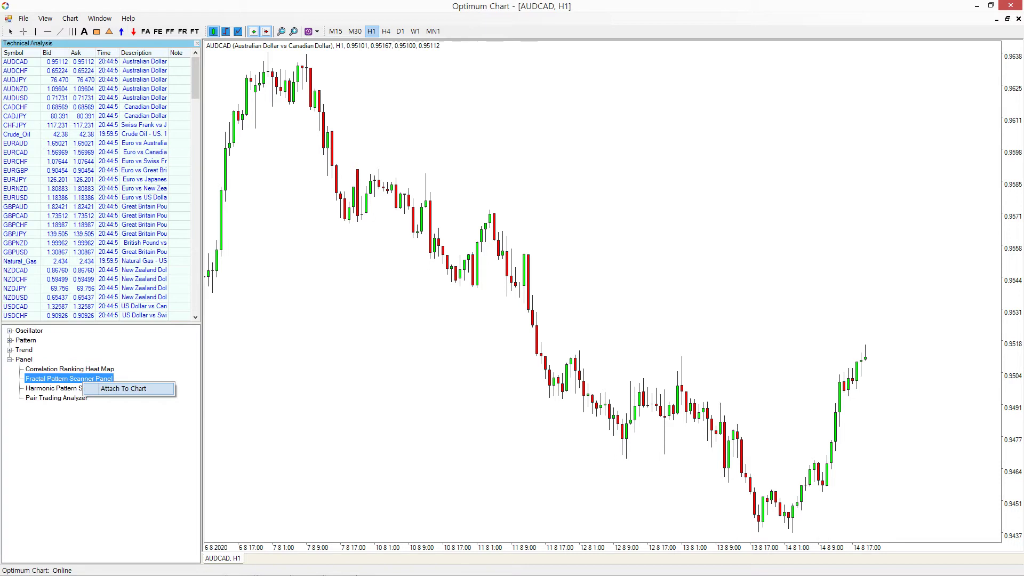
{"action": "left_click", "coordinate": [123, 388]}
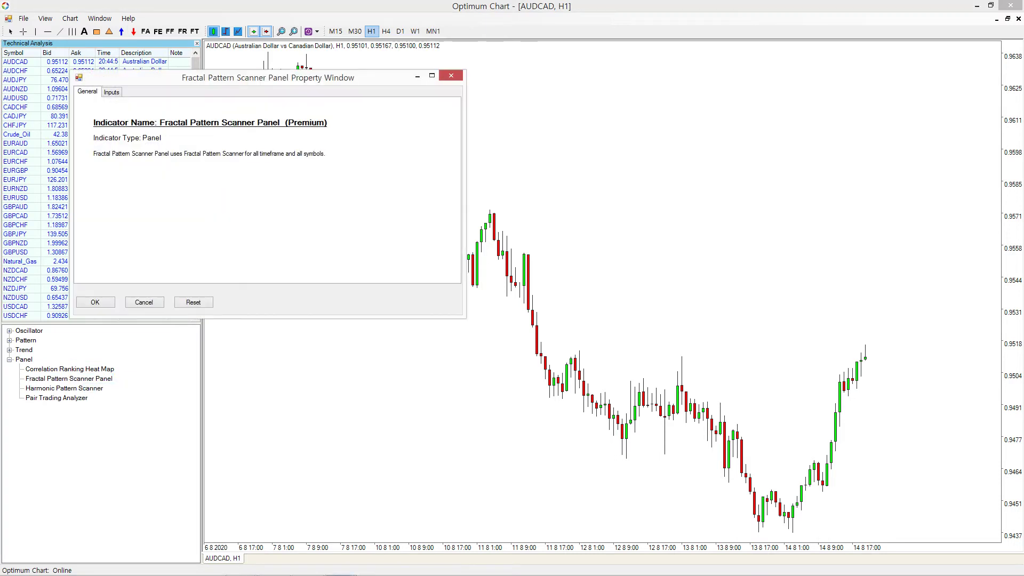
{"action": "left_click_drag", "start_coordinate": [418, 91], "coordinate": [423, 91]}
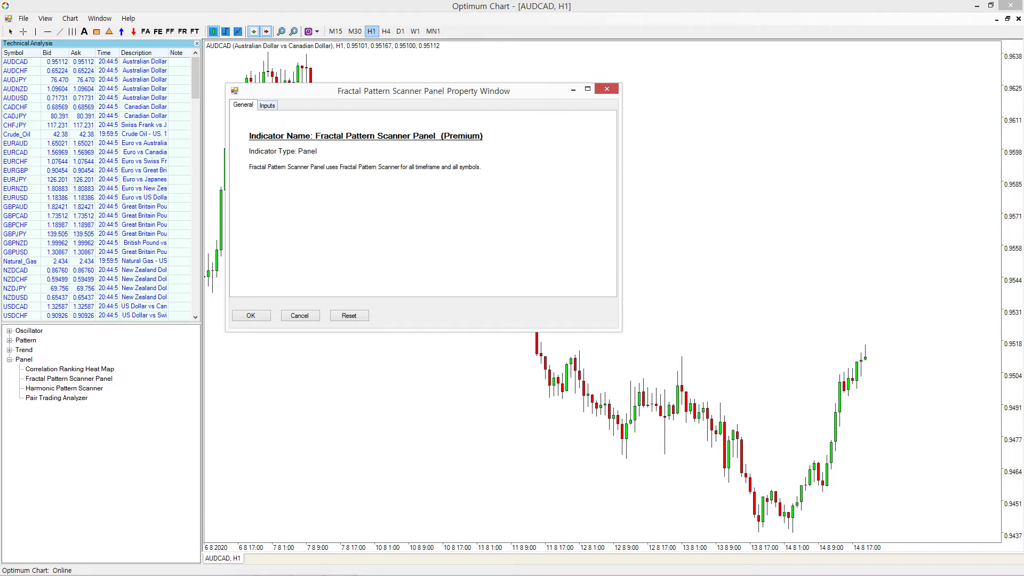
{"action": "left_click", "coordinate": [267, 105]}
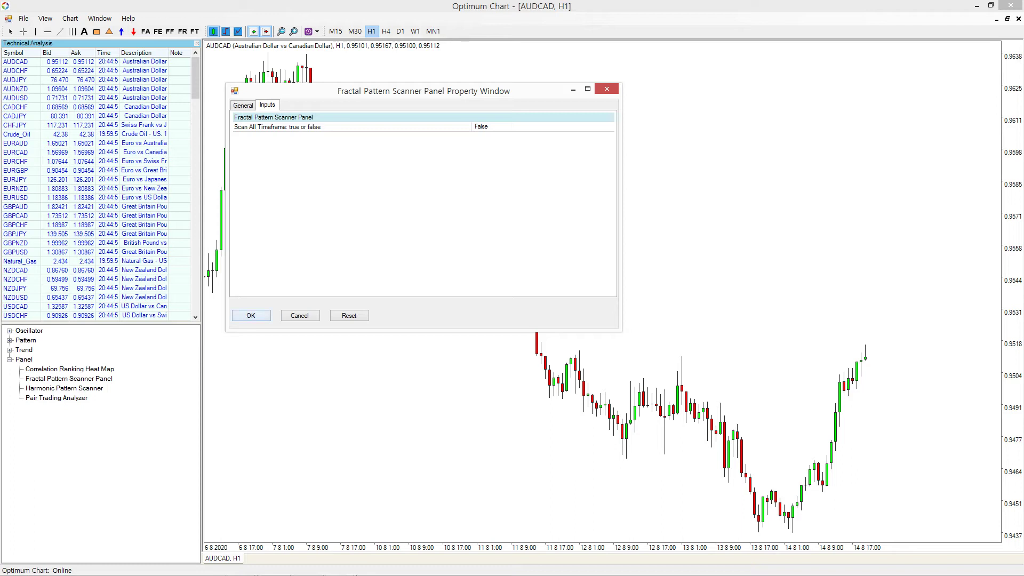
{"action": "key", "text": "Return"}
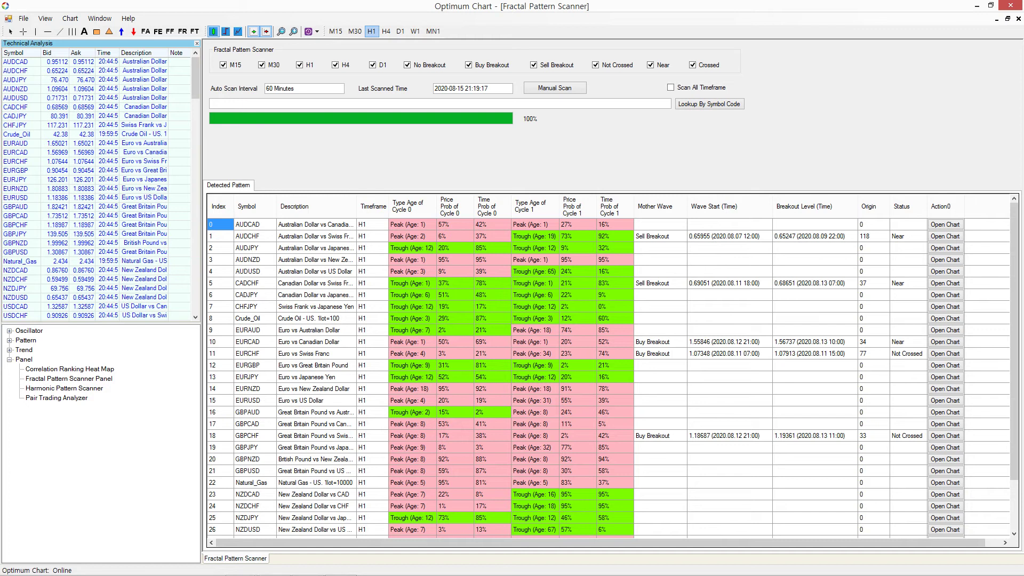
{"action": "left_click", "coordinate": [1019, 18]}
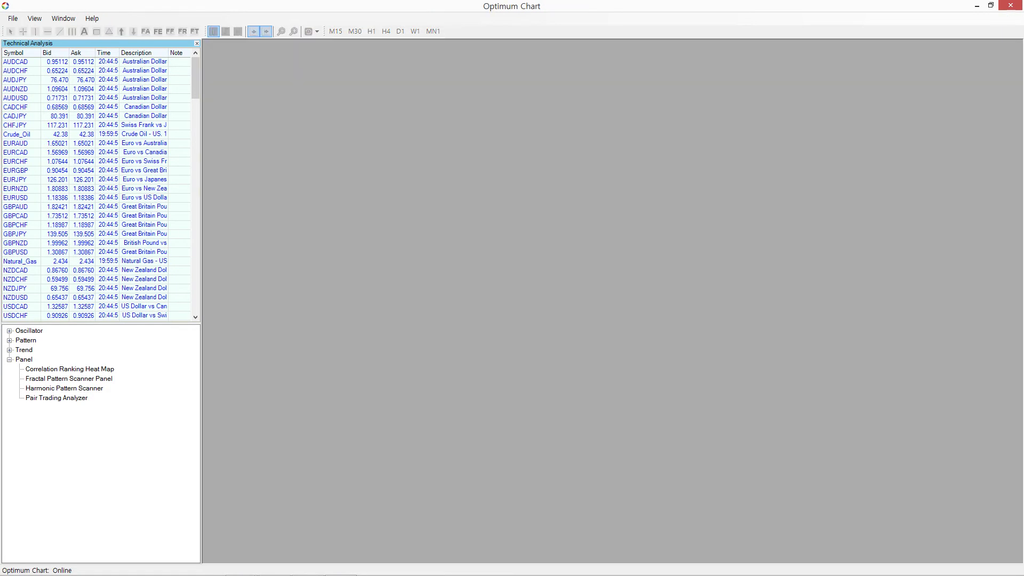
Open an AUDCAD chart and attach the Fractal Pattern Scanner Panel with Scan All Timeframe set to True.
{"action": "right_click", "coordinate": [13, 62]}
{"action": "left_click", "coordinate": [33, 71]}
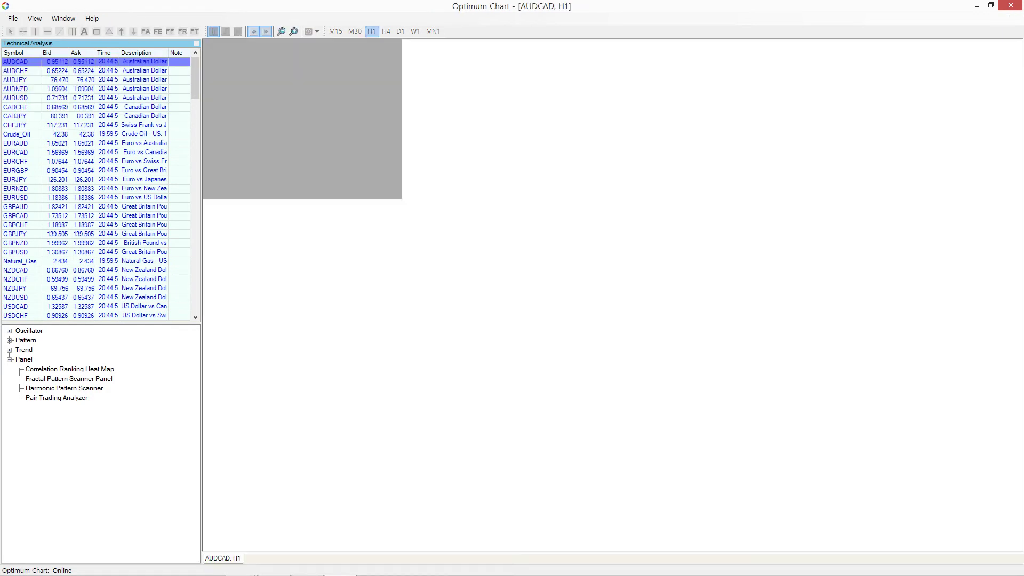
{"action": "right_click", "coordinate": [92, 378]}
{"action": "left_click", "coordinate": [129, 383]}
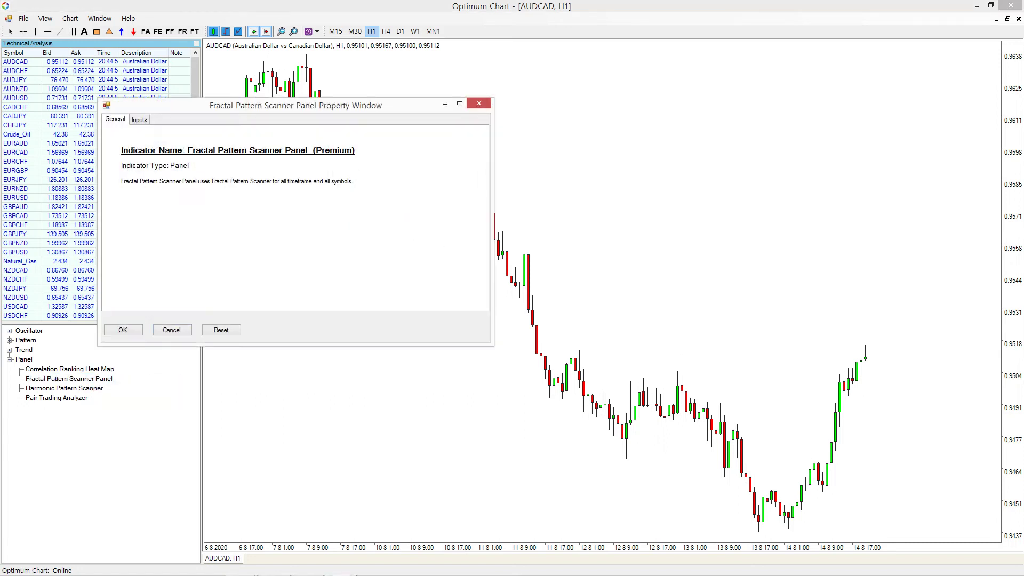
{"action": "left_click", "coordinate": [139, 120]}
{"action": "left_click", "coordinate": [414, 141]}
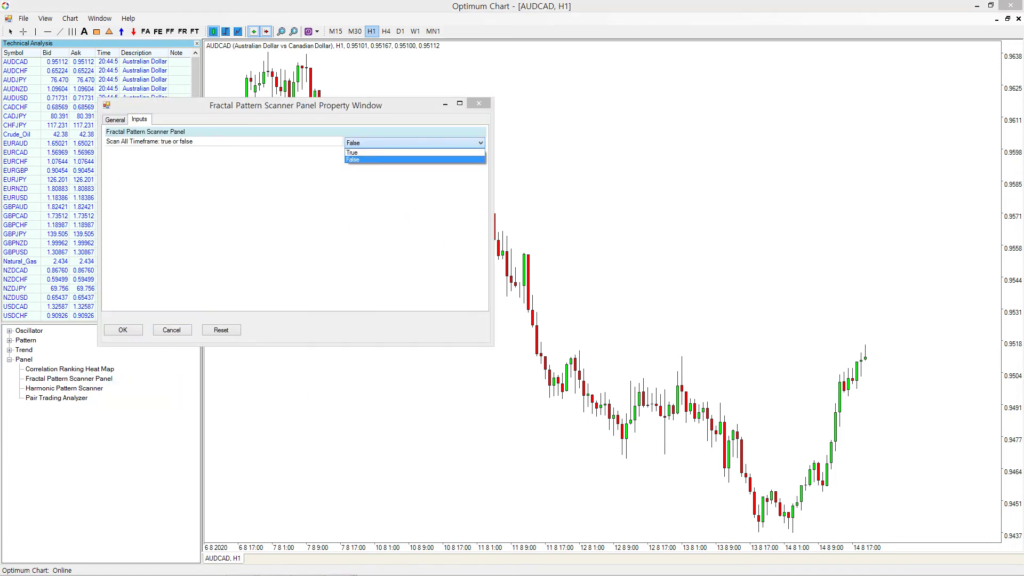
{"action": "left_click", "coordinate": [414, 152]}
{"action": "left_click", "coordinate": [122, 329]}
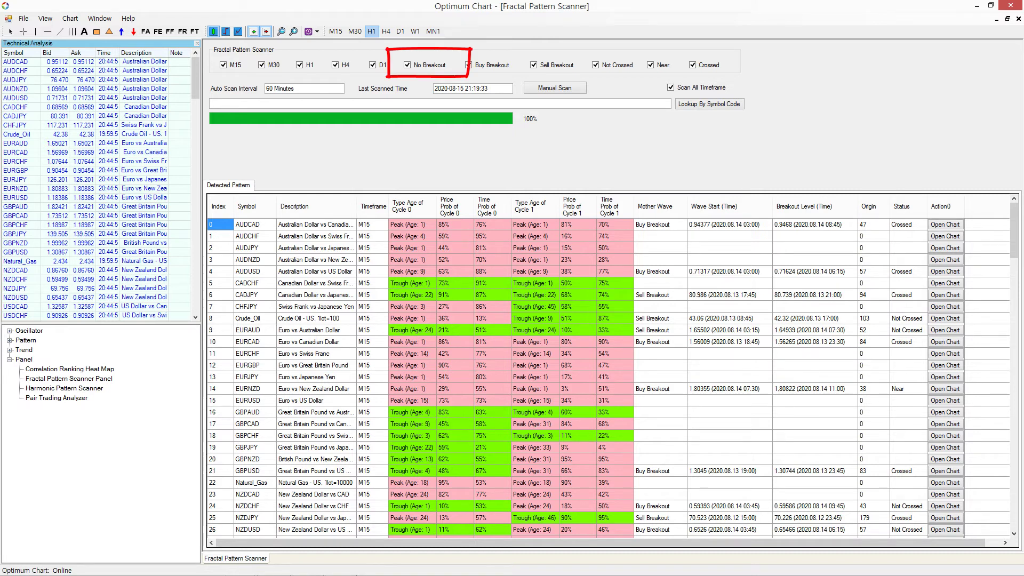
Exclude No Breakout patterns from the scanner's detected pattern list.
{"action": "left_click", "coordinate": [407, 65]}
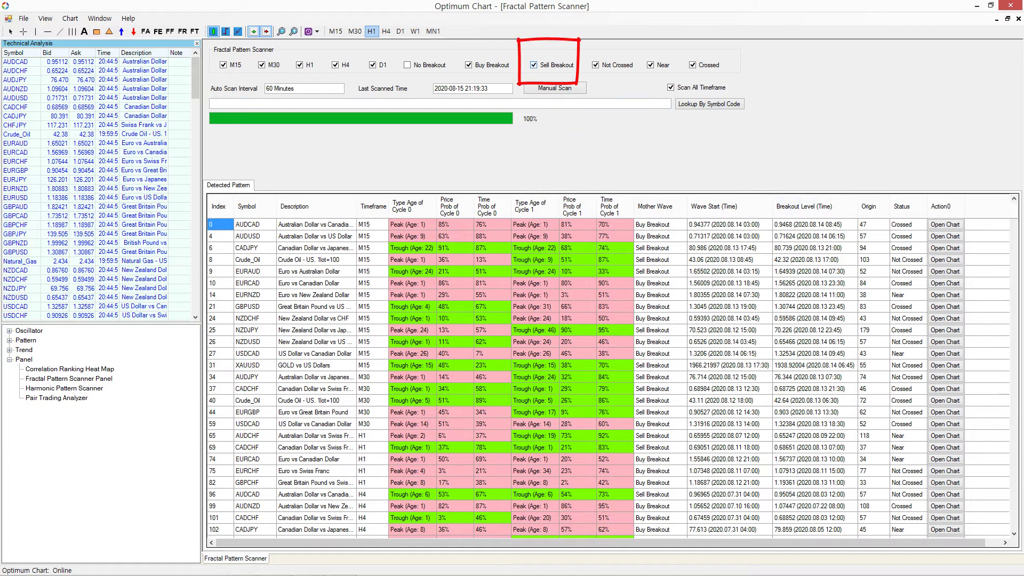
Try filtering out the Sell Breakout and D1 patterns, and restore both filters.
{"action": "left_click", "coordinate": [534, 65]}
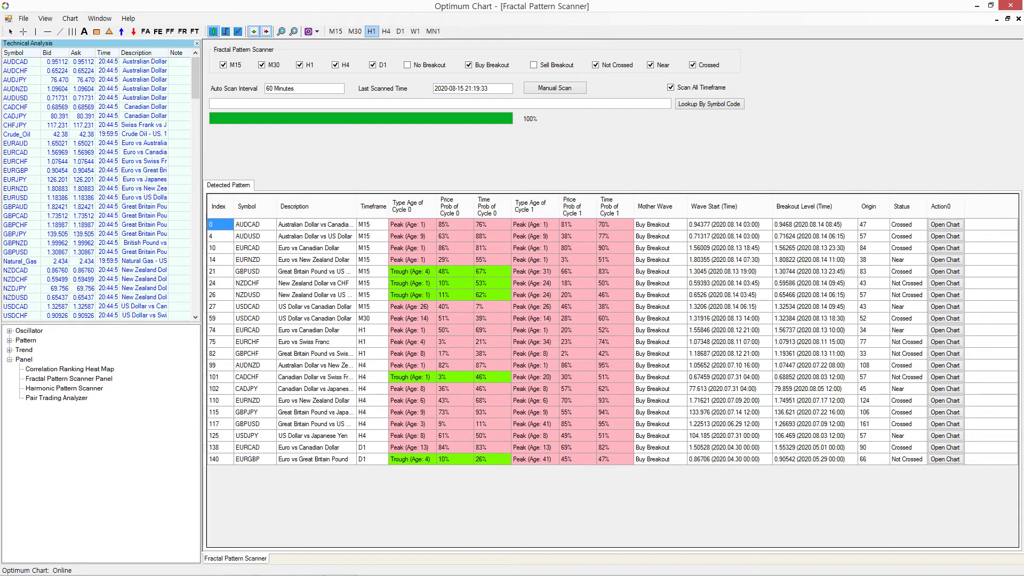
{"action": "left_click", "coordinate": [372, 65]}
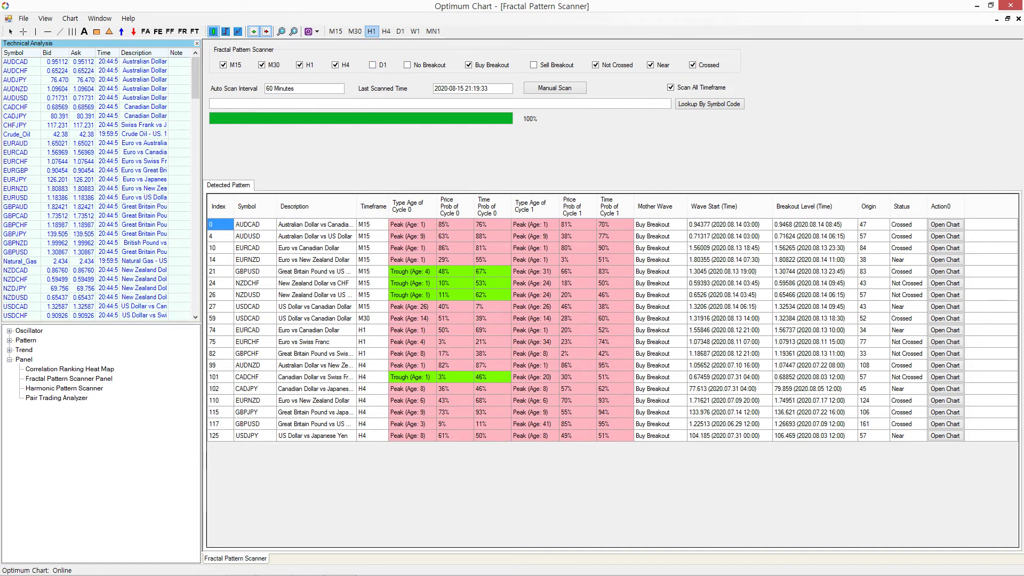
{"action": "left_click", "coordinate": [372, 65]}
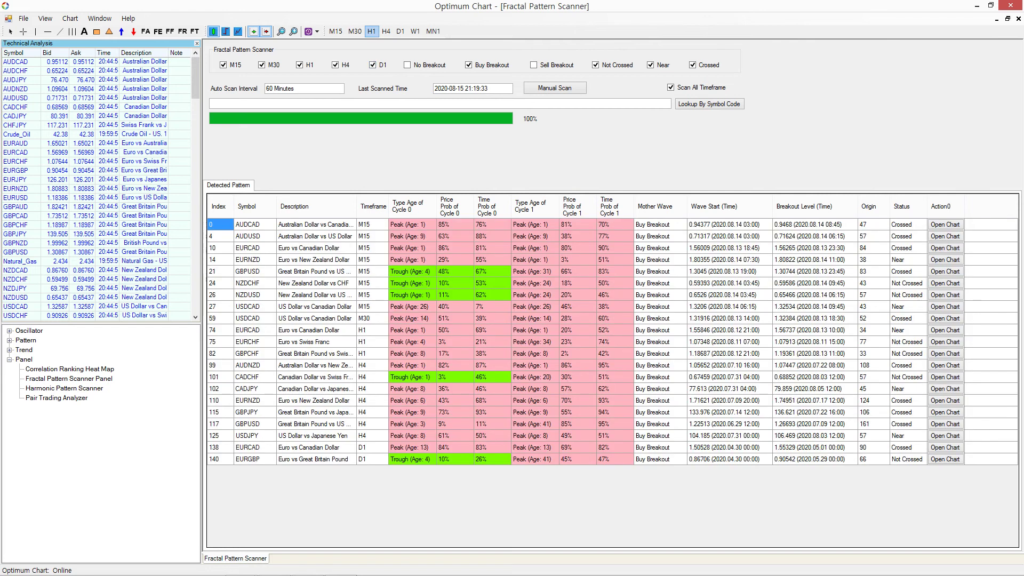
{"action": "left_click", "coordinate": [534, 65]}
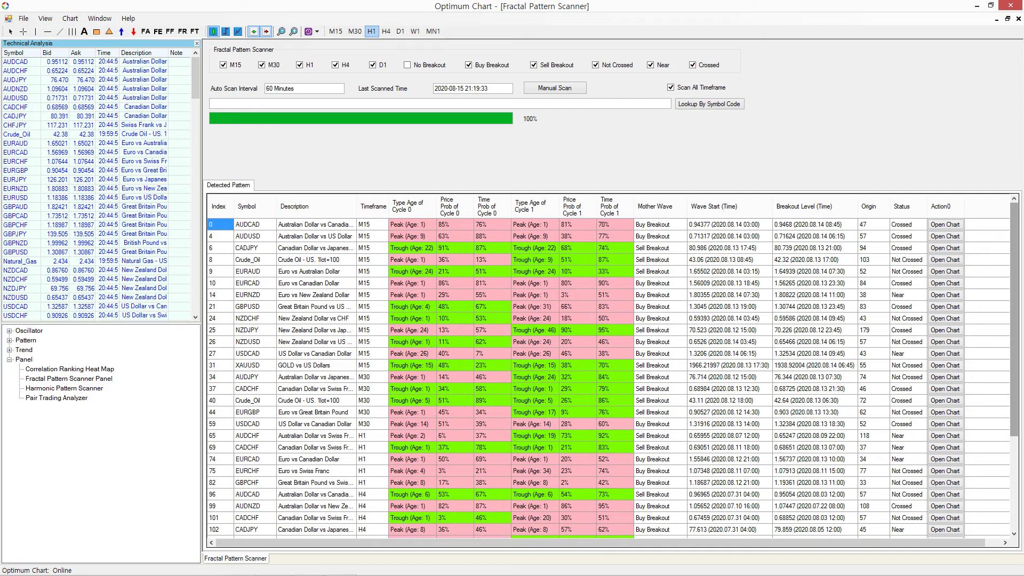
Sort the detected patterns by Origin and Status in turn, finishing with Status in descending order.
{"action": "left_click", "coordinate": [872, 206]}
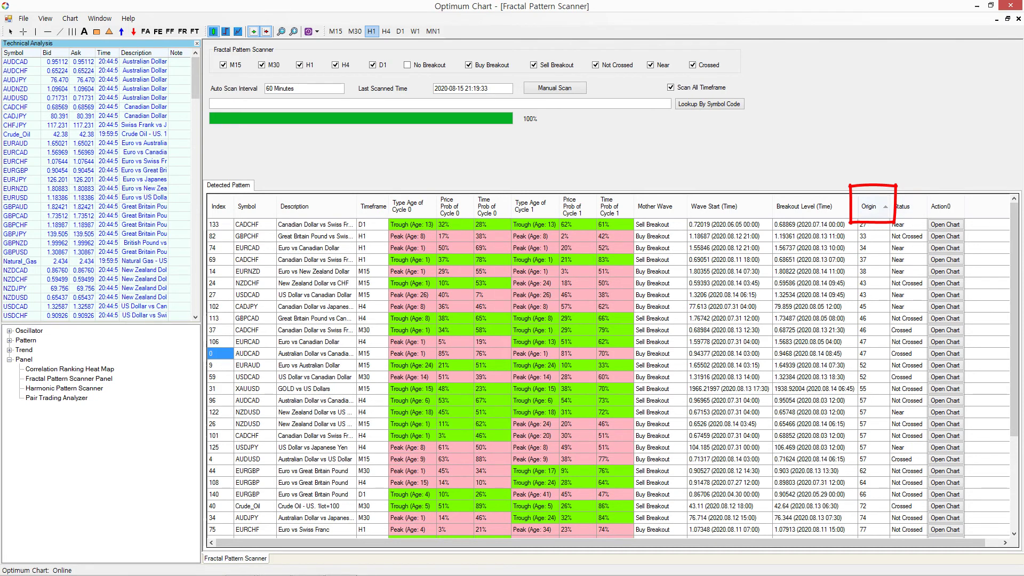
{"action": "left_click", "coordinate": [872, 207]}
{"action": "left_click", "coordinate": [906, 206]}
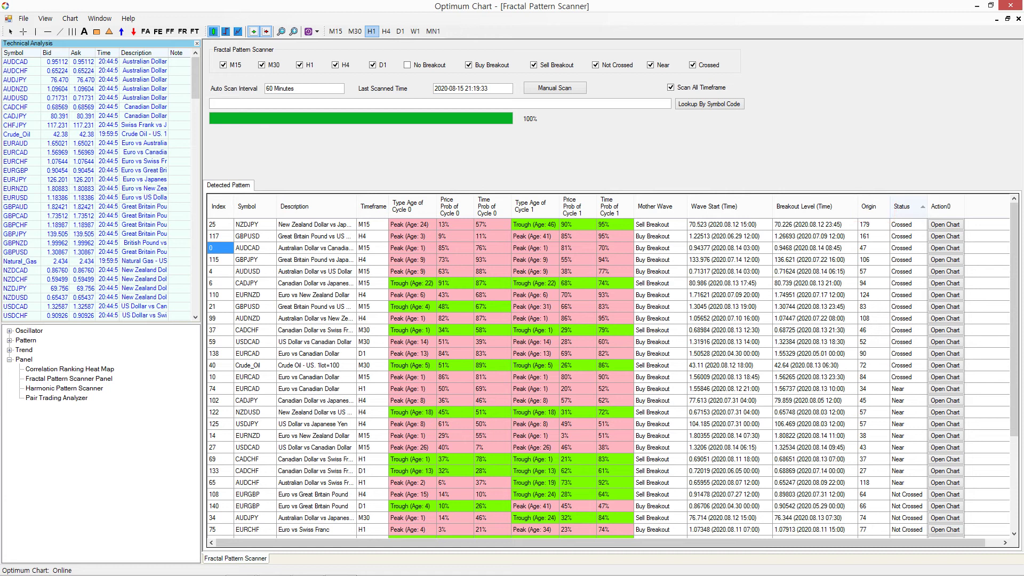
{"action": "left_click", "coordinate": [872, 206]}
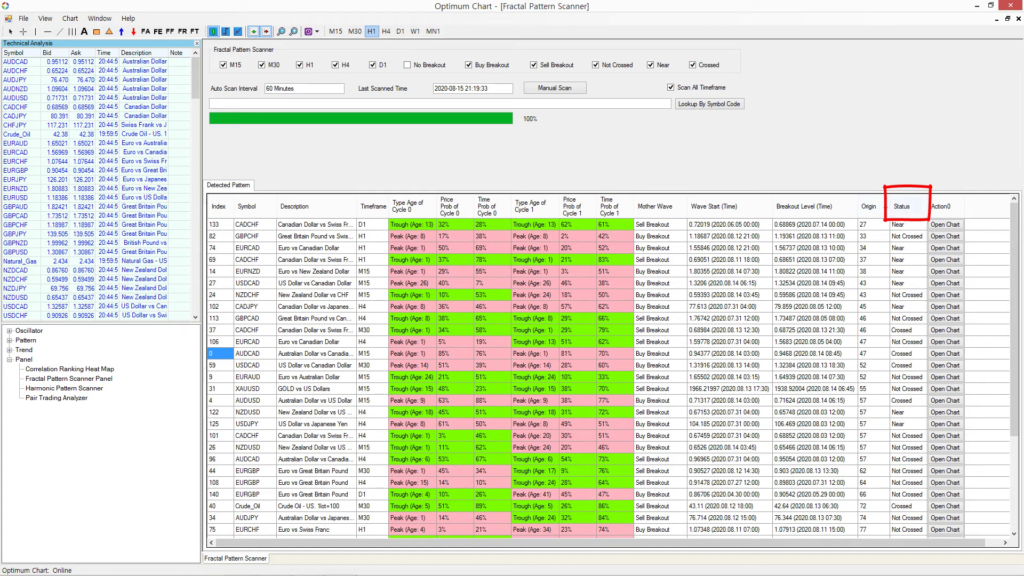
{"action": "left_click", "coordinate": [907, 206]}
{"action": "left_click", "coordinate": [902, 206]}
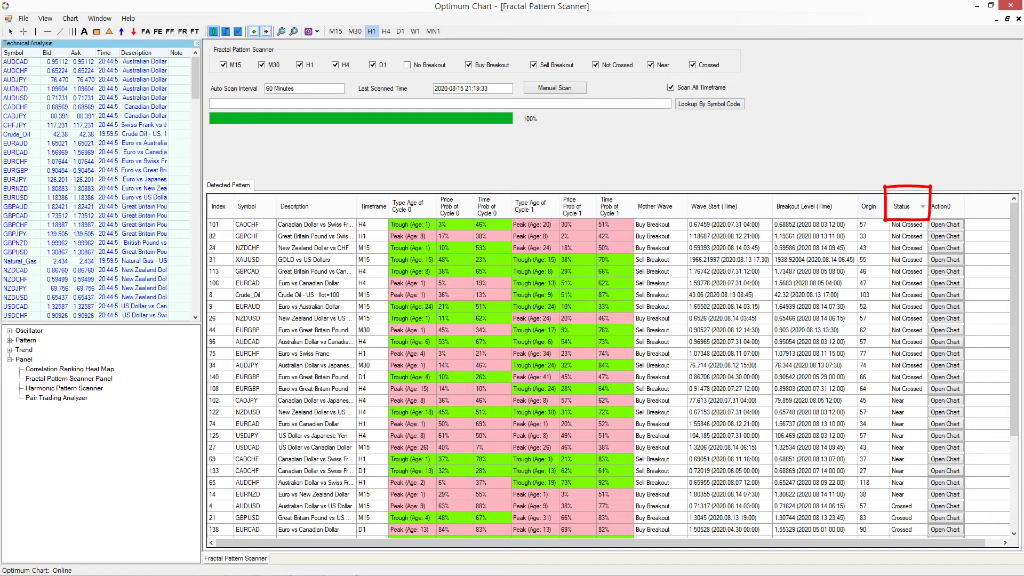
{"action": "left_click", "coordinate": [868, 207]}
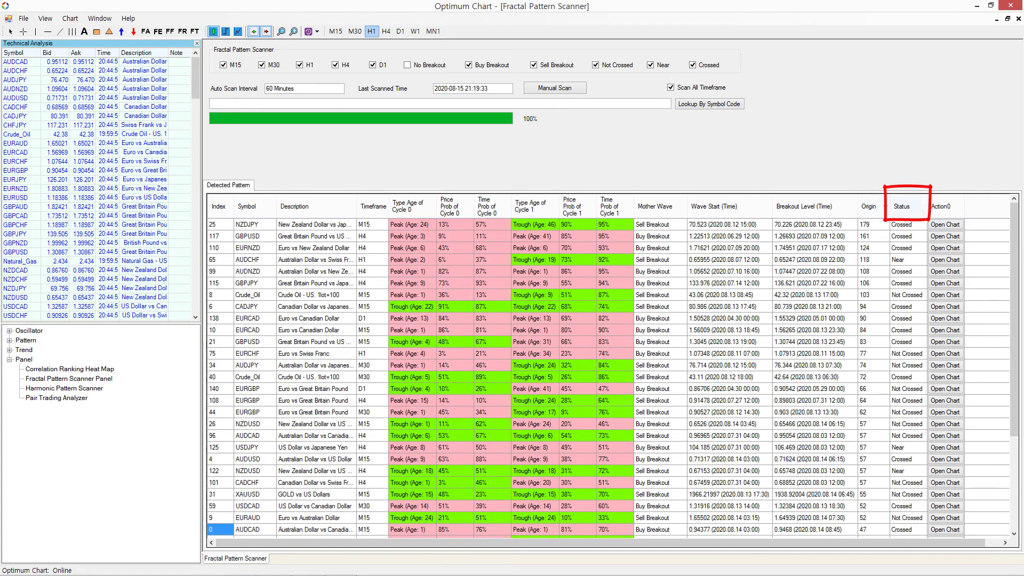
{"action": "left_click", "coordinate": [904, 206]}
{"action": "left_click", "coordinate": [903, 206]}
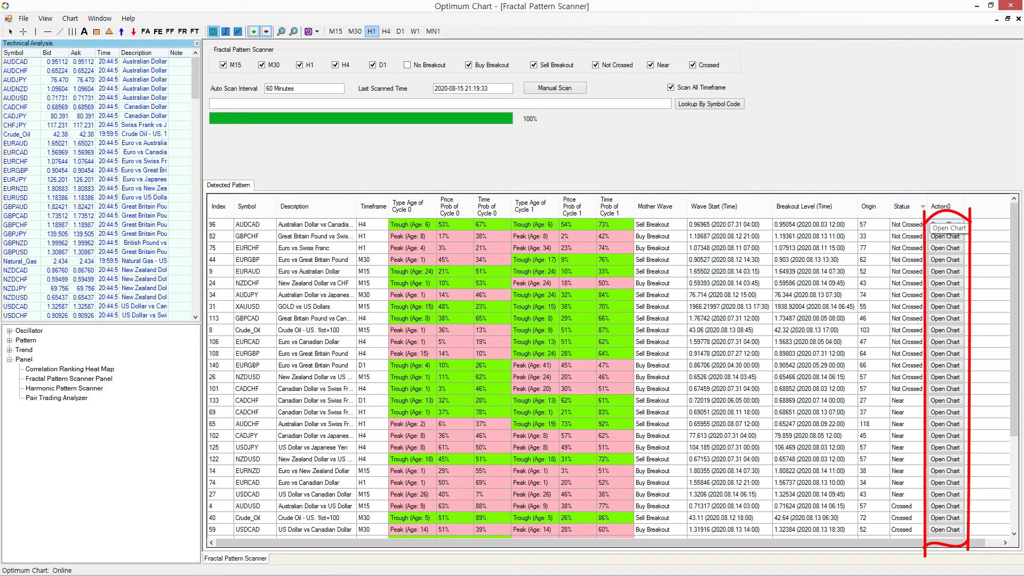
Open the chart of the Not Crossed AUDCAD H4 pattern from the scan results and examine its fractal waves.
{"action": "left_click", "coordinate": [945, 236]}
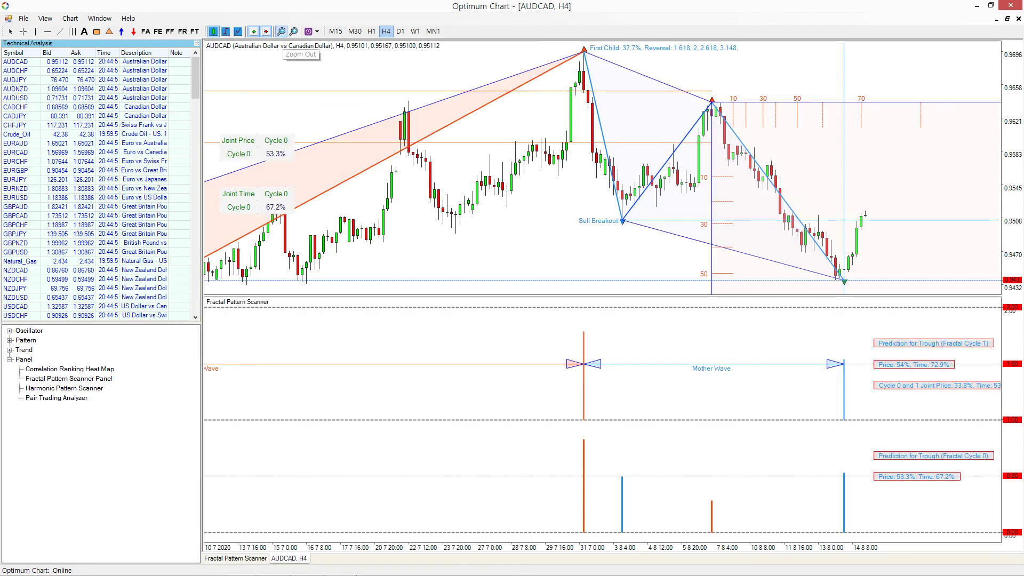
{"action": "left_click", "coordinate": [294, 32]}
{"action": "left_click", "coordinate": [293, 31]}
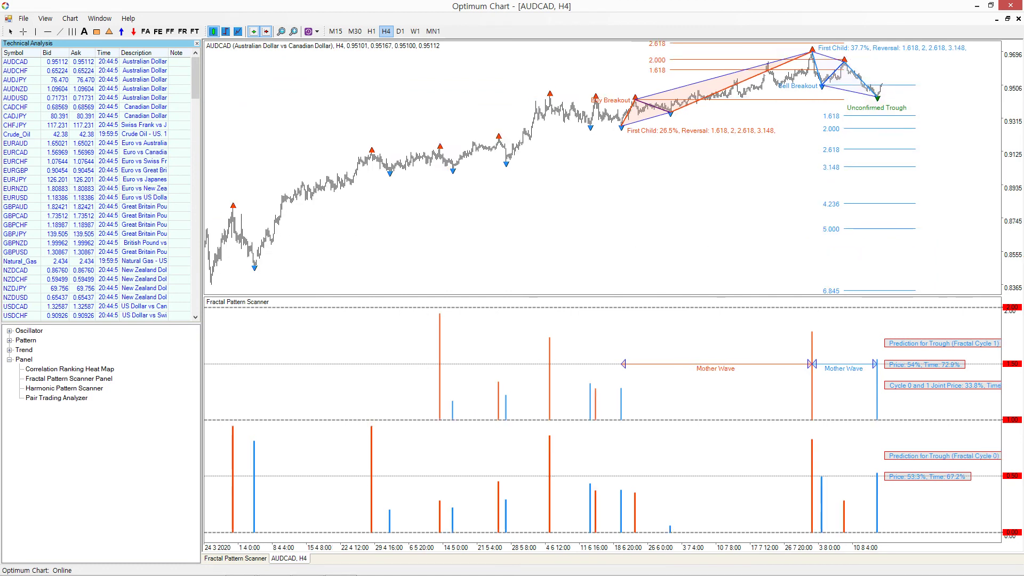
{"action": "left_click", "coordinate": [294, 31]}
{"action": "scroll", "coordinate": [603, 288], "scroll_direction": "down", "scroll_amount": 10}
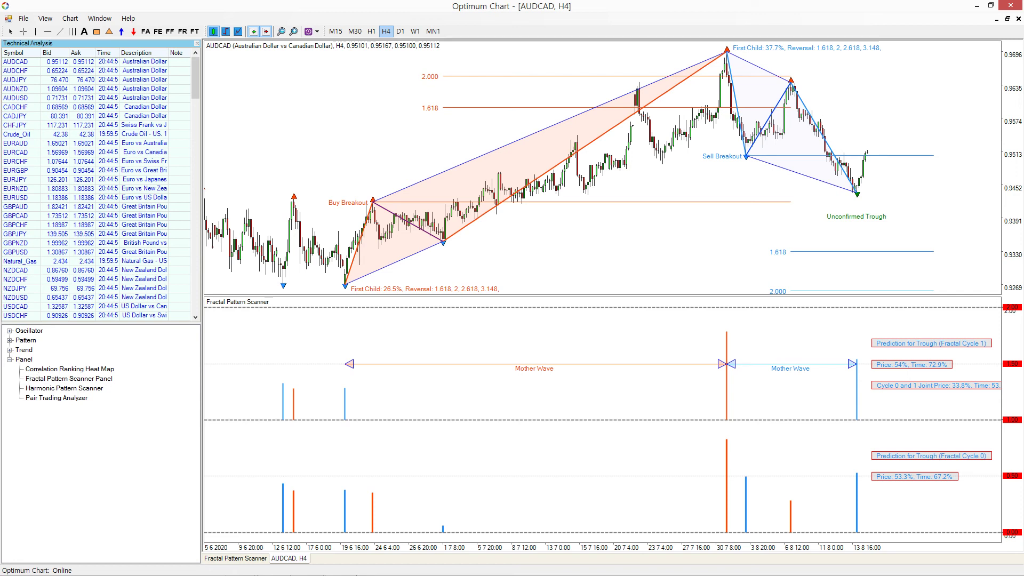
Attach the Advanced Support Resistance indicator from the Pattern group to the AUDCAD H4 chart with its default inputs.
{"action": "left_click", "coordinate": [9, 340]}
{"action": "right_click", "coordinate": [61, 350]}
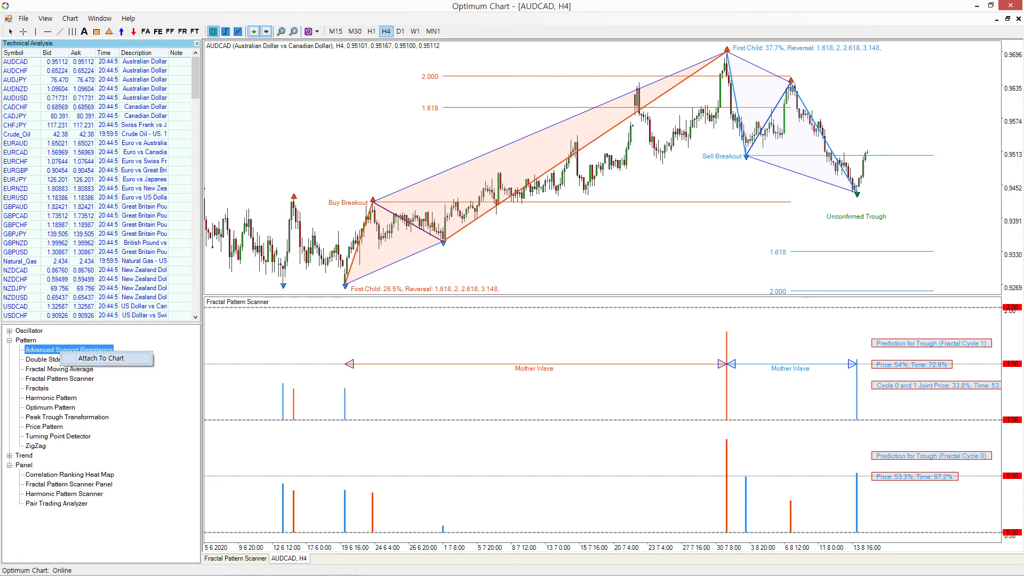
{"action": "left_click", "coordinate": [101, 358]}
{"action": "left_click_drag", "start_coordinate": [266, 133], "coordinate": [349, 133]}
{"action": "left_click", "coordinate": [232, 357]}
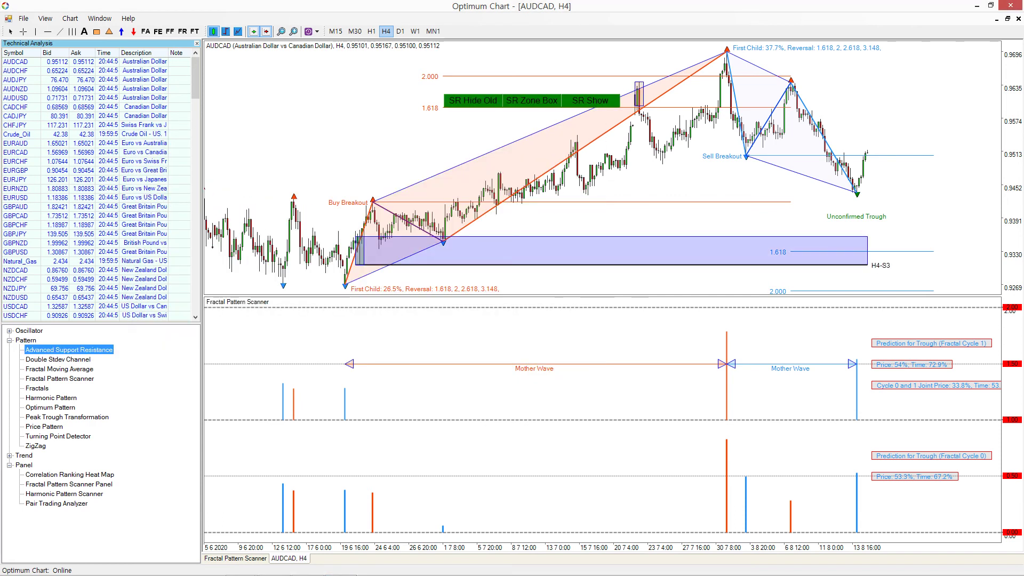
Extend the small resistance box between the 1.618 and 2.000 levels across to the latest price bars.
{"action": "left_click", "coordinate": [293, 31]}
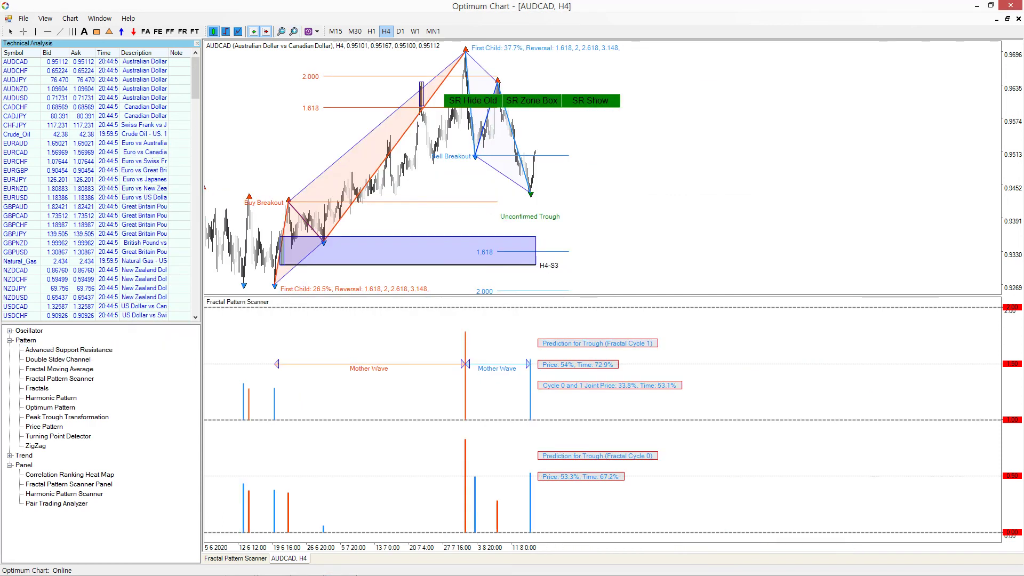
{"action": "left_click", "coordinate": [293, 31]}
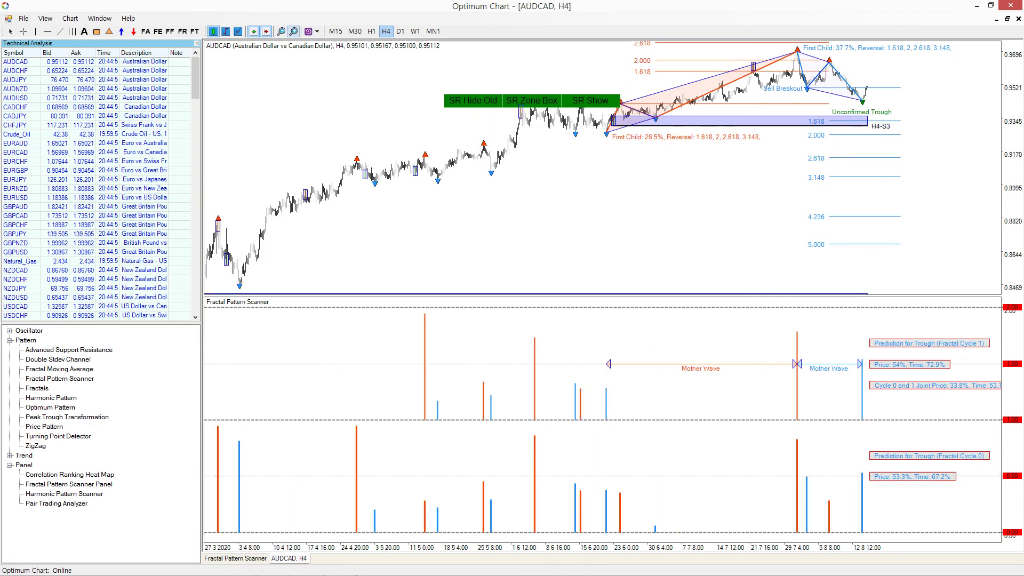
{"action": "left_click", "coordinate": [293, 31]}
{"action": "left_click_drag", "start_coordinate": [872, 181], "coordinate": [211, 177]}
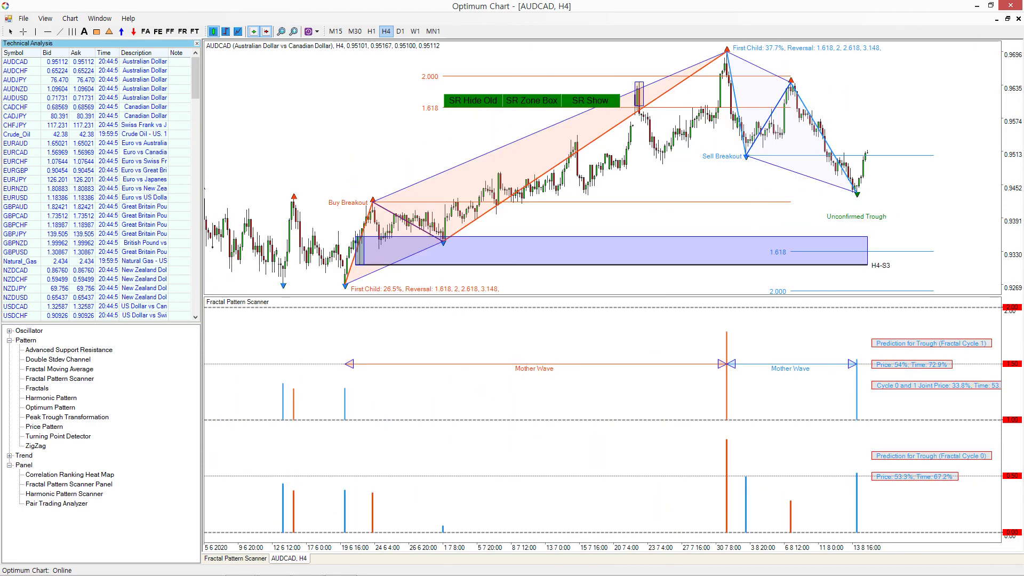
{"action": "left_click", "coordinate": [639, 95]}
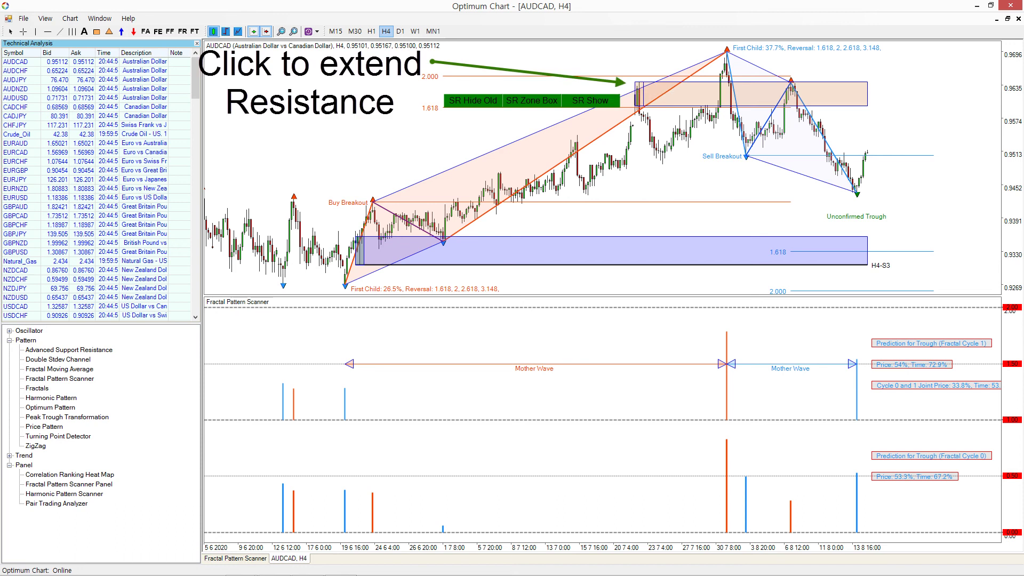
{"action": "mouse_move", "coordinate": [861, 101]}
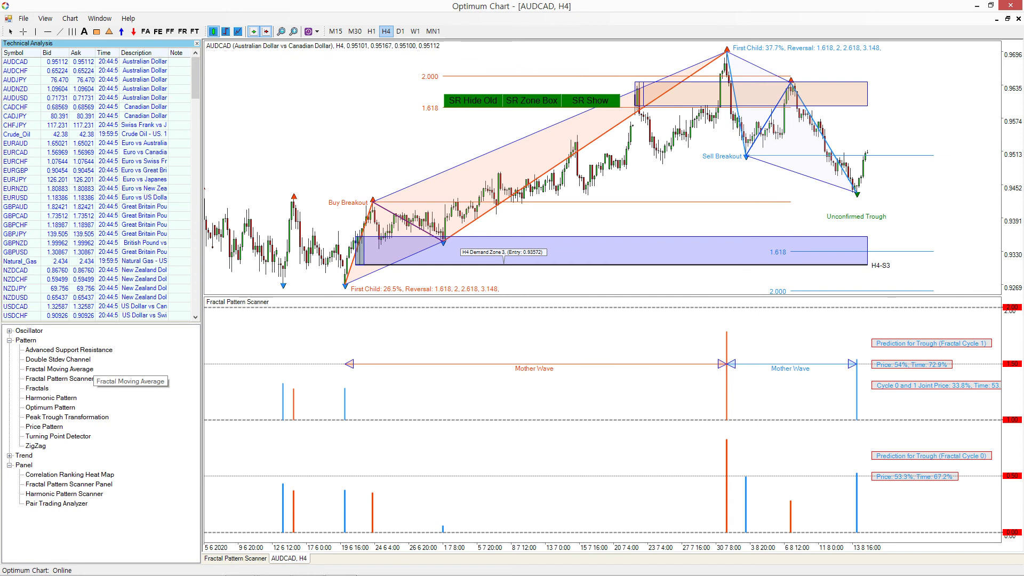
Attach the Fractal Moving Average indicator to the AUDCAD H4 chart with Show Cross Over Signal, Use Signal Processing Filter and Draw Arrow On Cross set to False.
{"action": "right_click", "coordinate": [88, 368]}
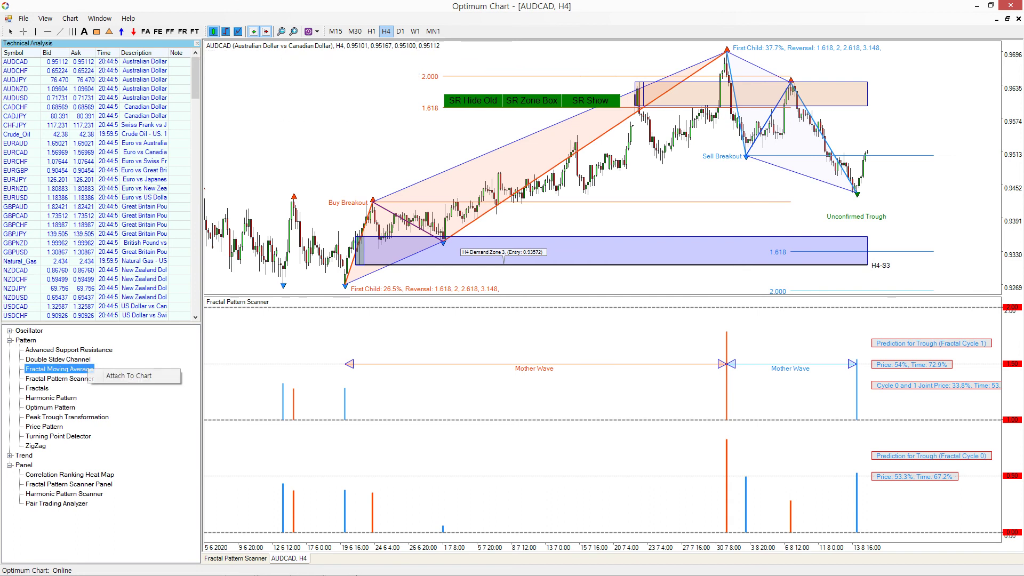
{"action": "left_click", "coordinate": [115, 376]}
{"action": "left_click", "coordinate": [181, 161]}
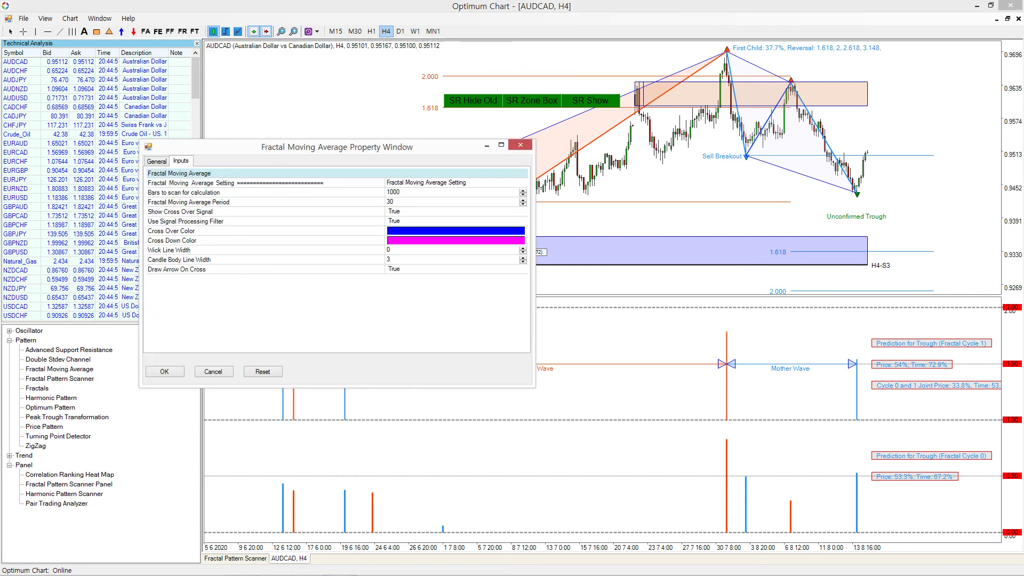
{"action": "left_click_drag", "start_coordinate": [240, 147], "coordinate": [315, 146]}
{"action": "left_click", "coordinate": [493, 211]}
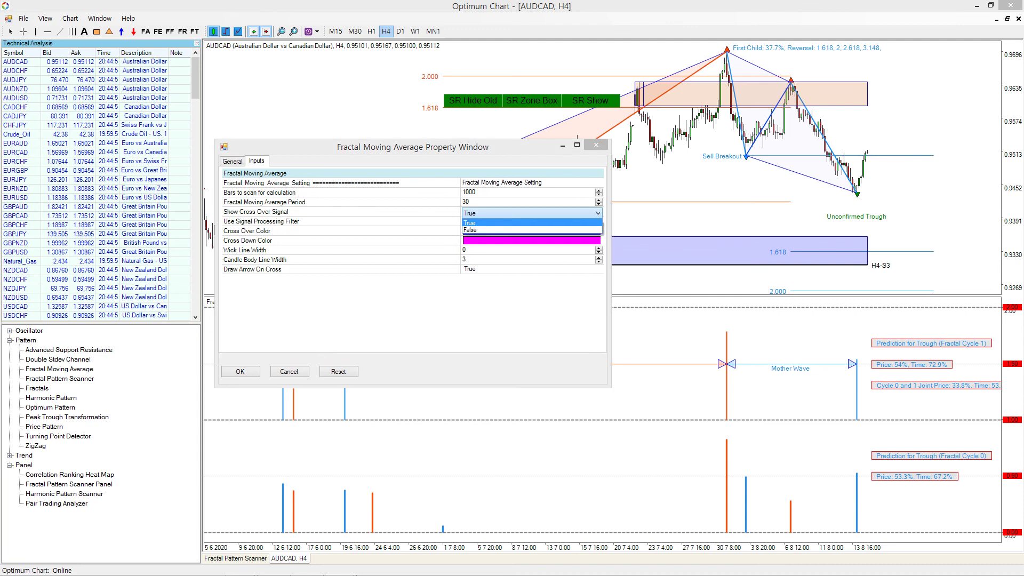
{"action": "left_click", "coordinate": [493, 230]}
{"action": "left_click", "coordinate": [528, 221]}
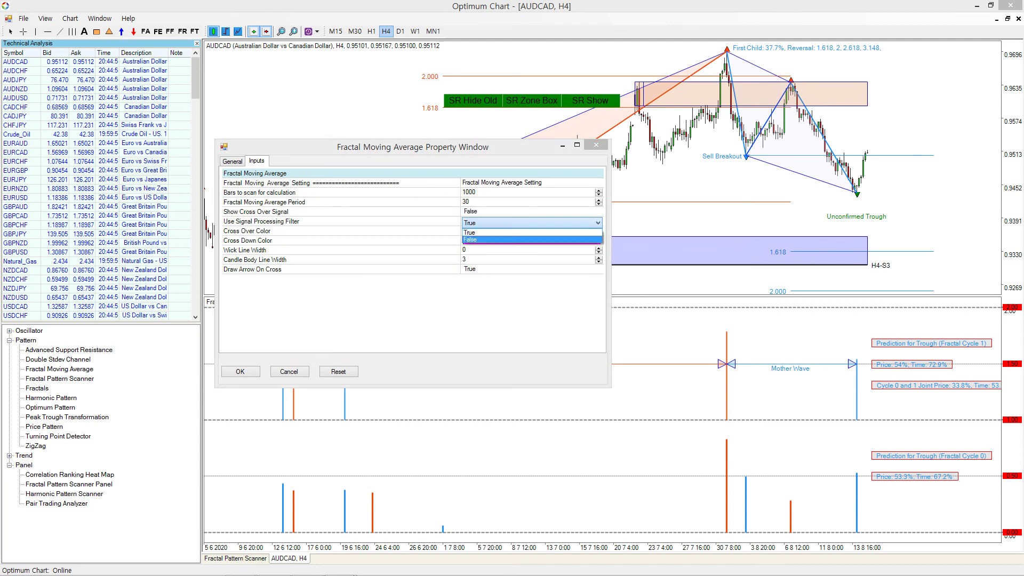
{"action": "left_click", "coordinate": [527, 240]}
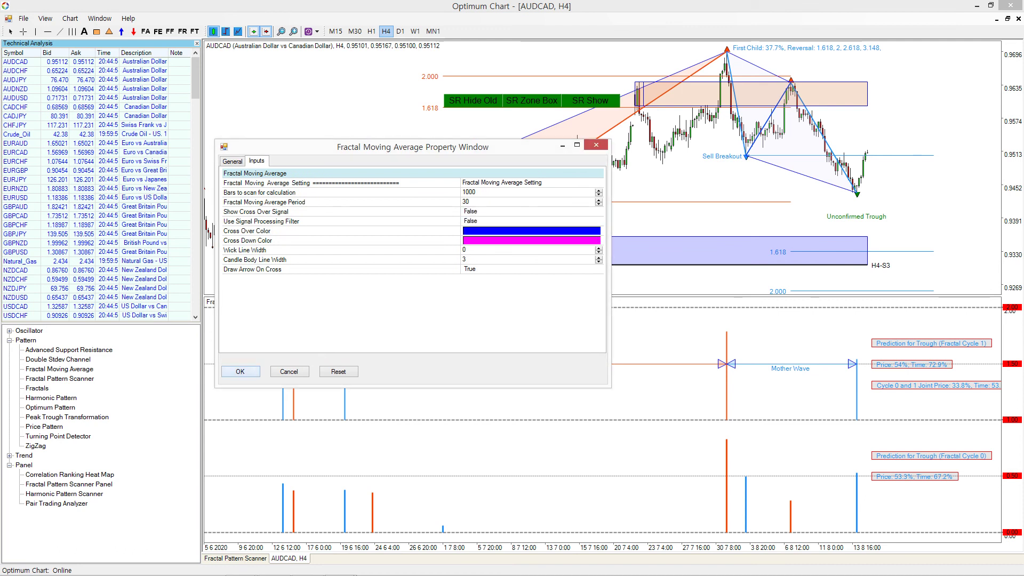
{"action": "left_click", "coordinate": [528, 268]}
{"action": "left_click", "coordinate": [528, 288]}
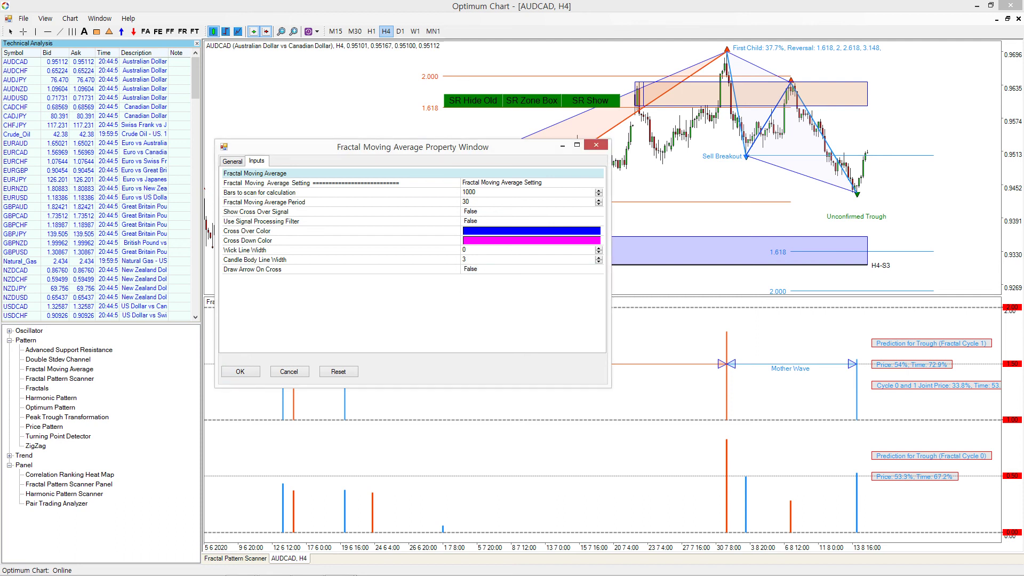
{"action": "left_click", "coordinate": [240, 371]}
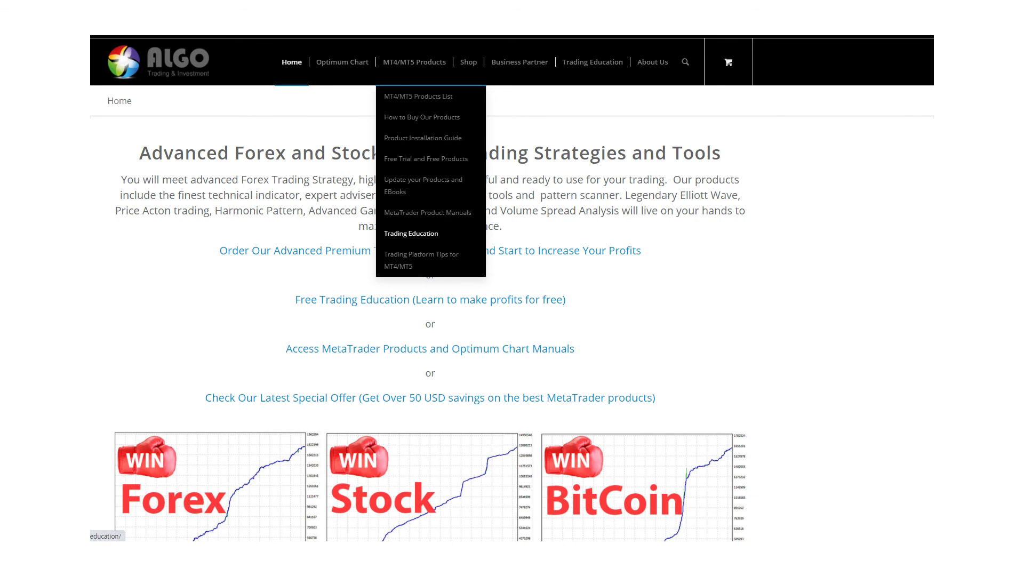
On the Algo Trading & Investment website, open the Trading Education page and look through its fractal pattern chapter list.
{"action": "left_click", "coordinate": [410, 233]}
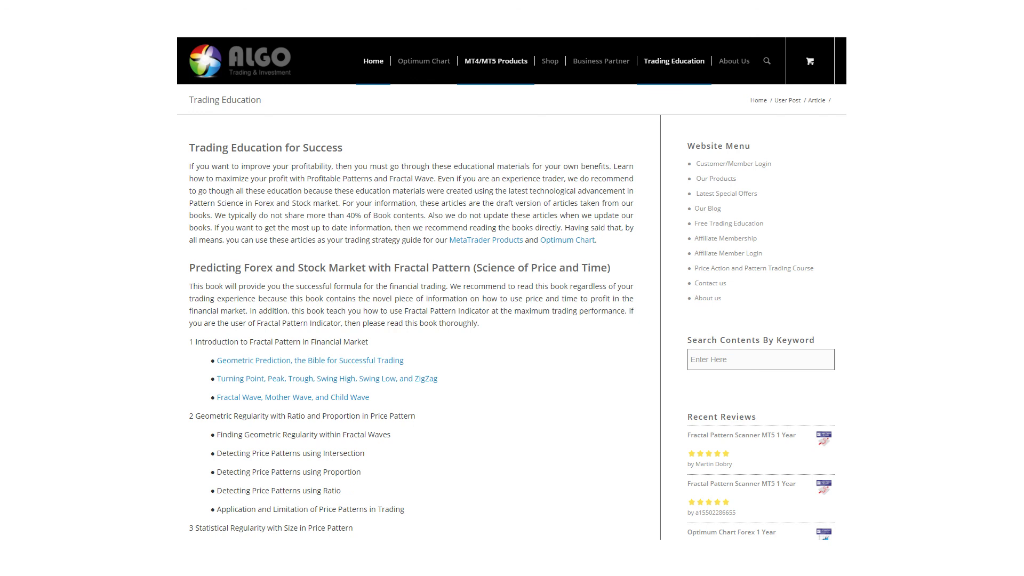
{"action": "scroll", "coordinate": [511, 288], "scroll_direction": "down", "scroll_amount": 15}
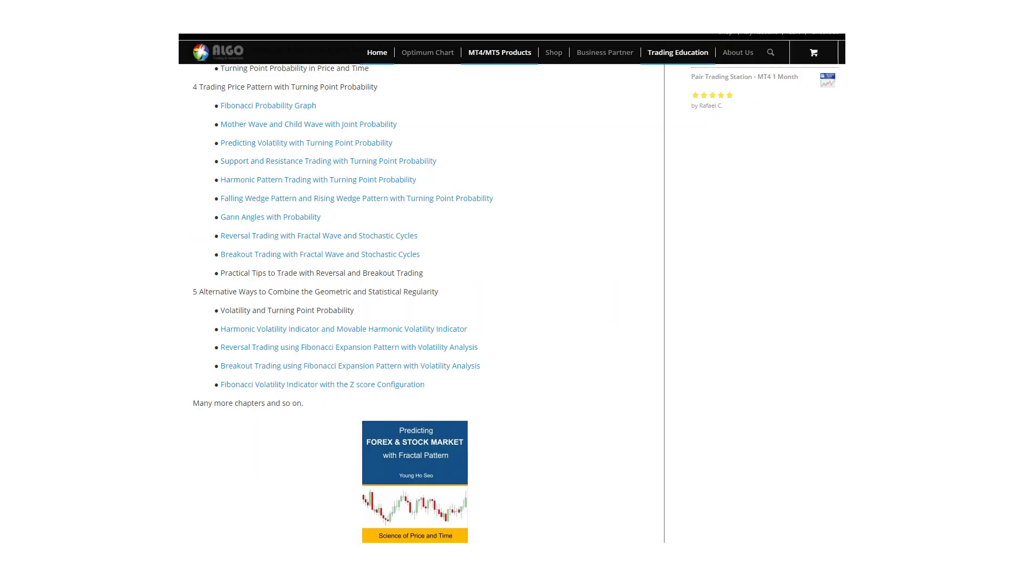